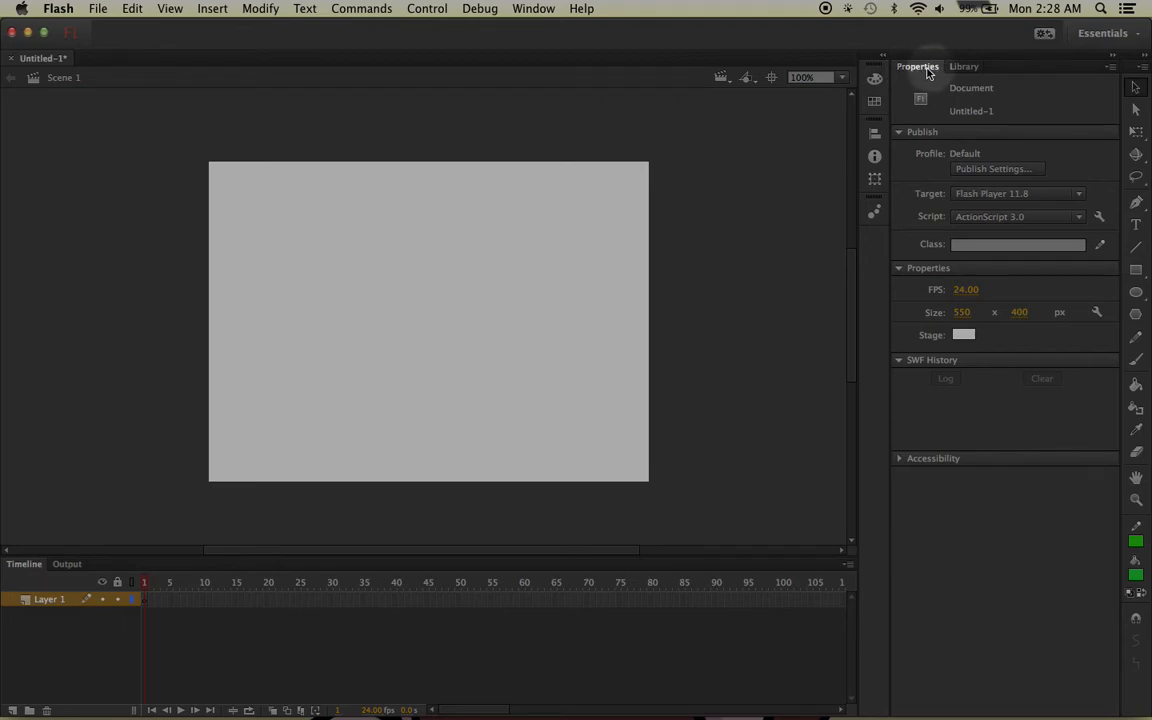
- Set the Rectangle tool's stroke color to blue and its fill color to white
left_click(1136, 272)
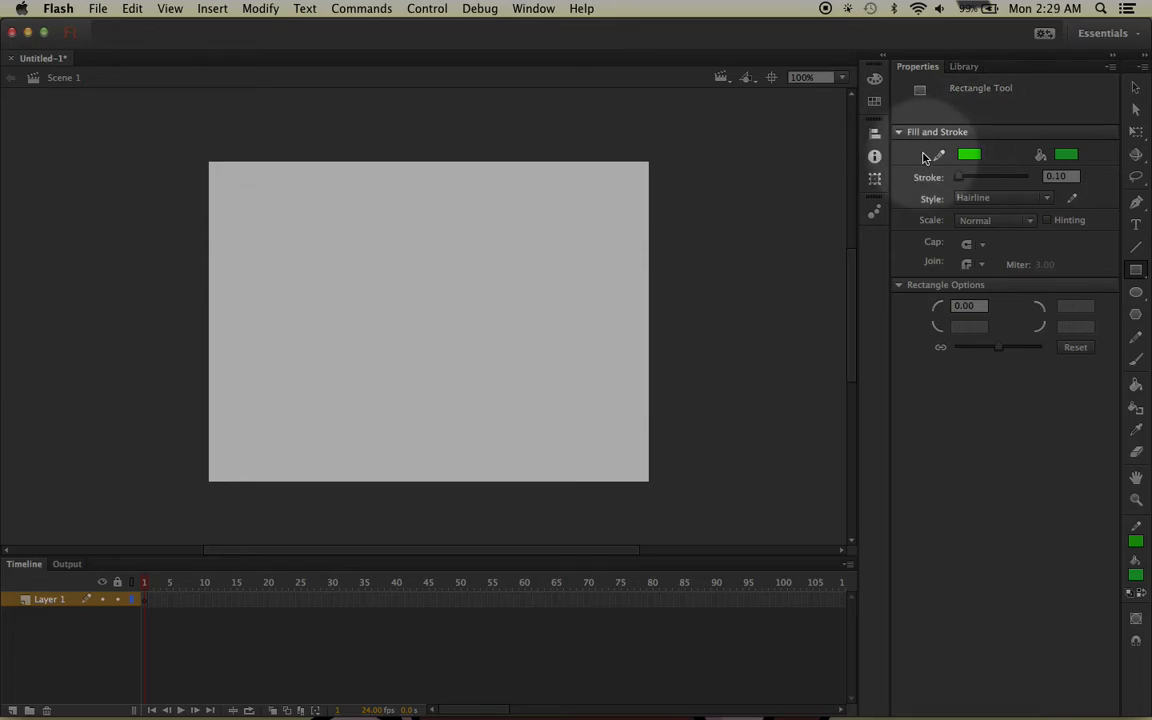
left_click(969, 156)
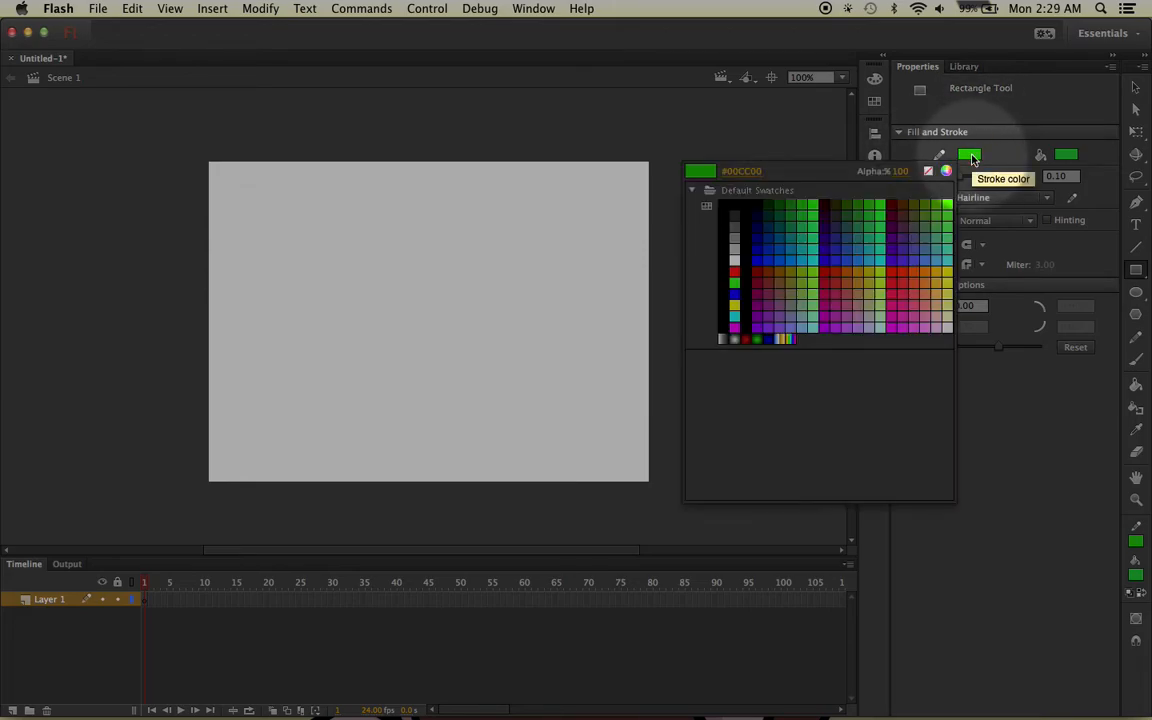
left_click(757, 260)
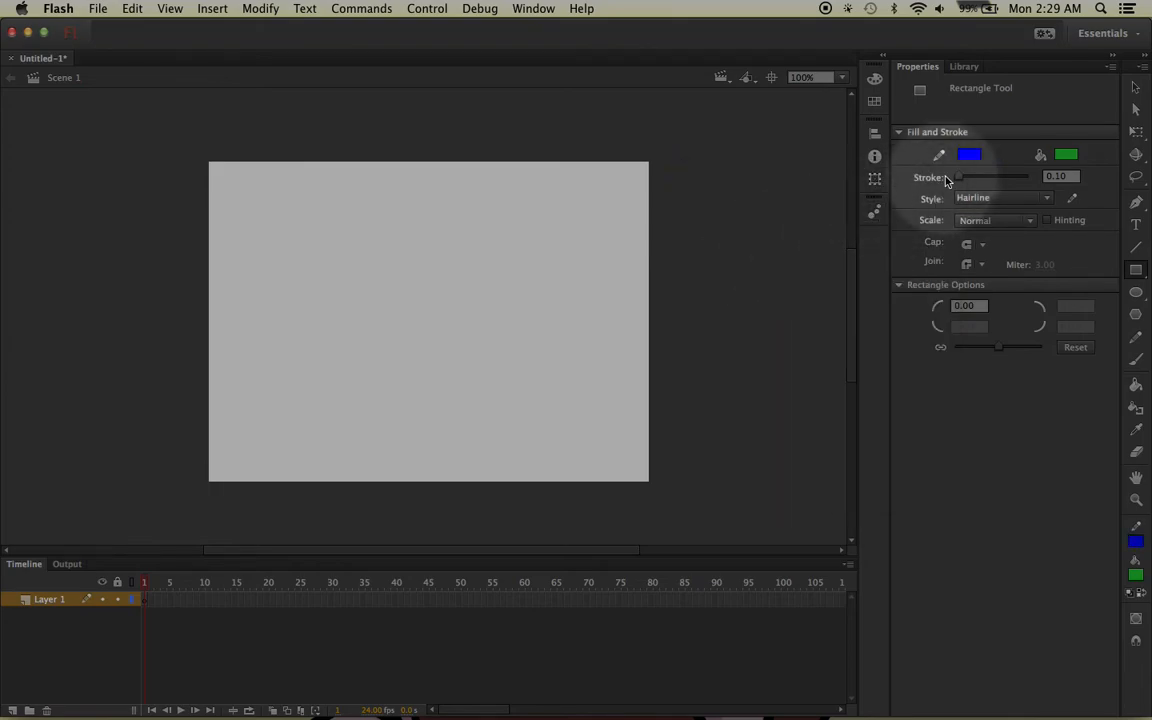
left_click(1065, 156)
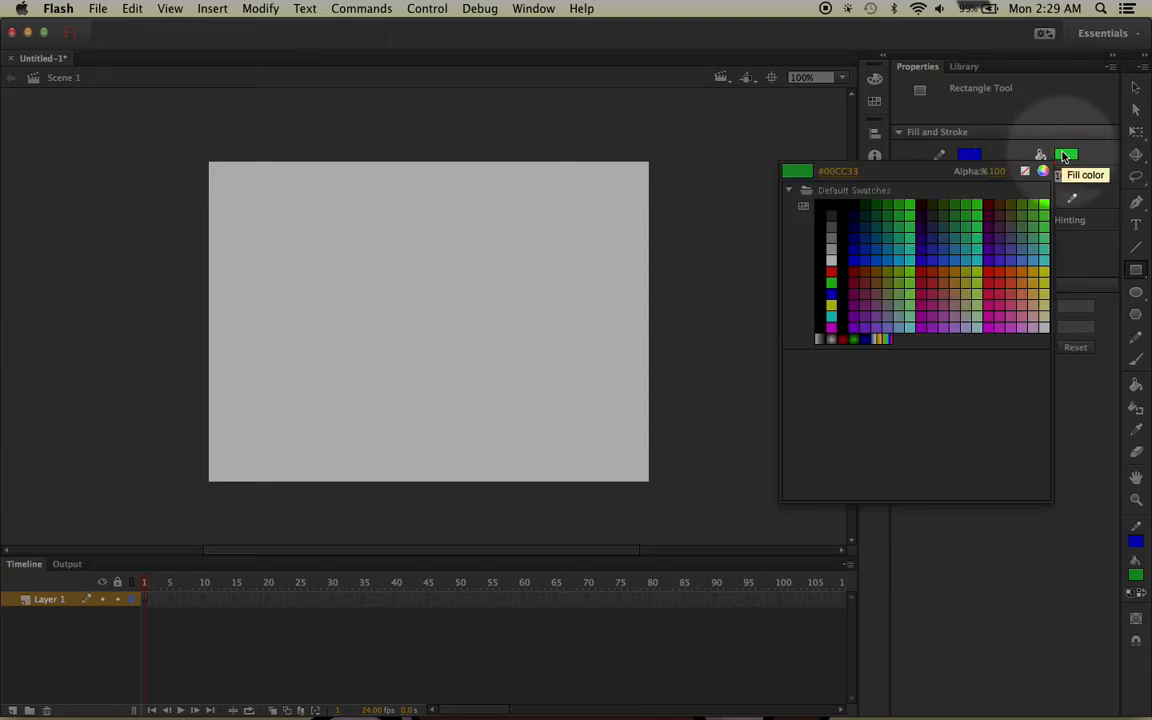
left_click(831, 260)
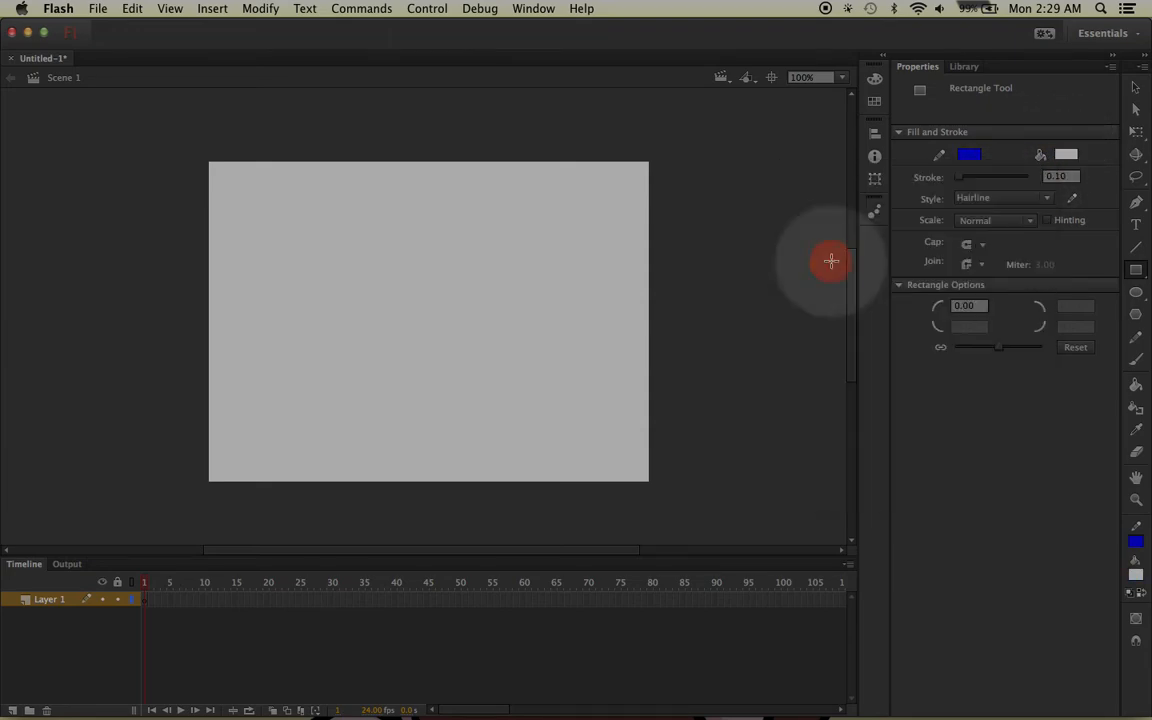
- Set the rectangle stroke width to 2.35 and its line style to Ragged
left_click(961, 180)
left_click_drag(962, 182, 964, 184)
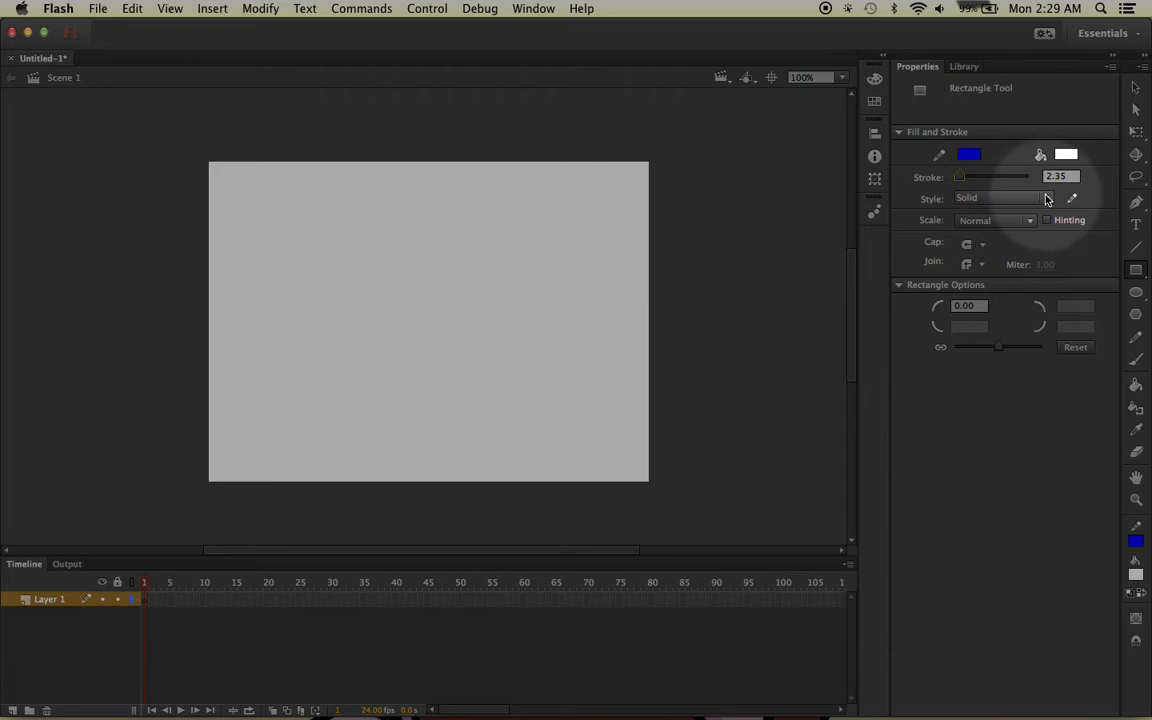
left_click(1047, 199)
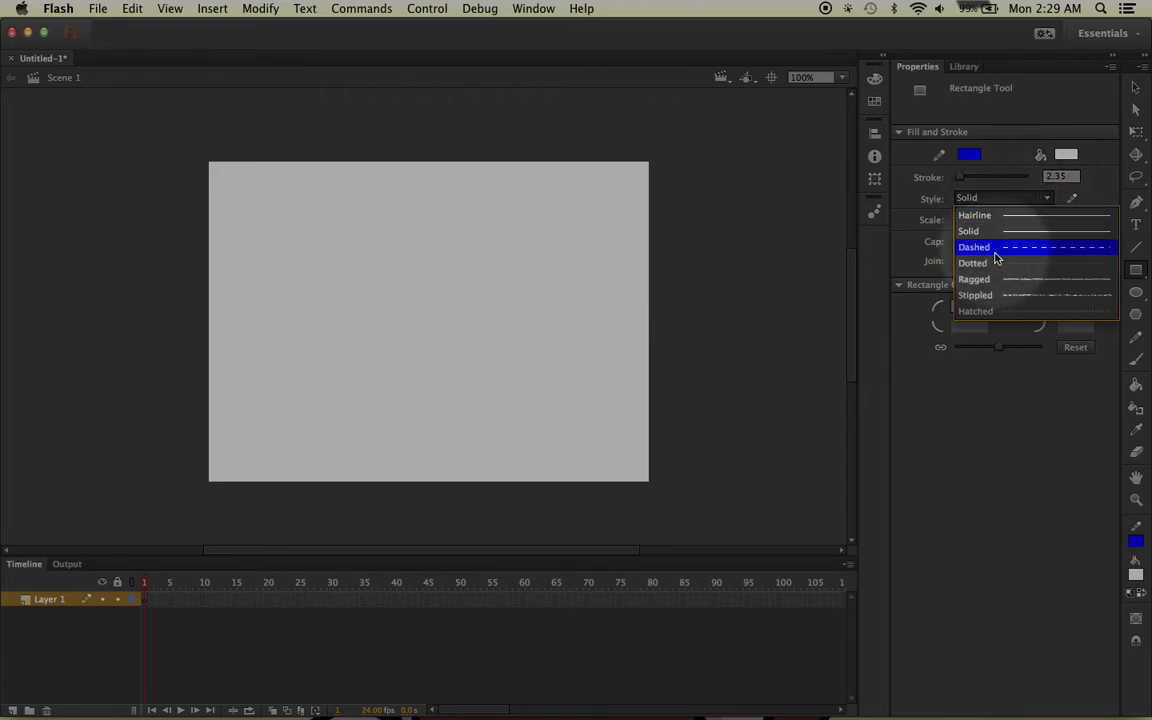
left_click(997, 279)
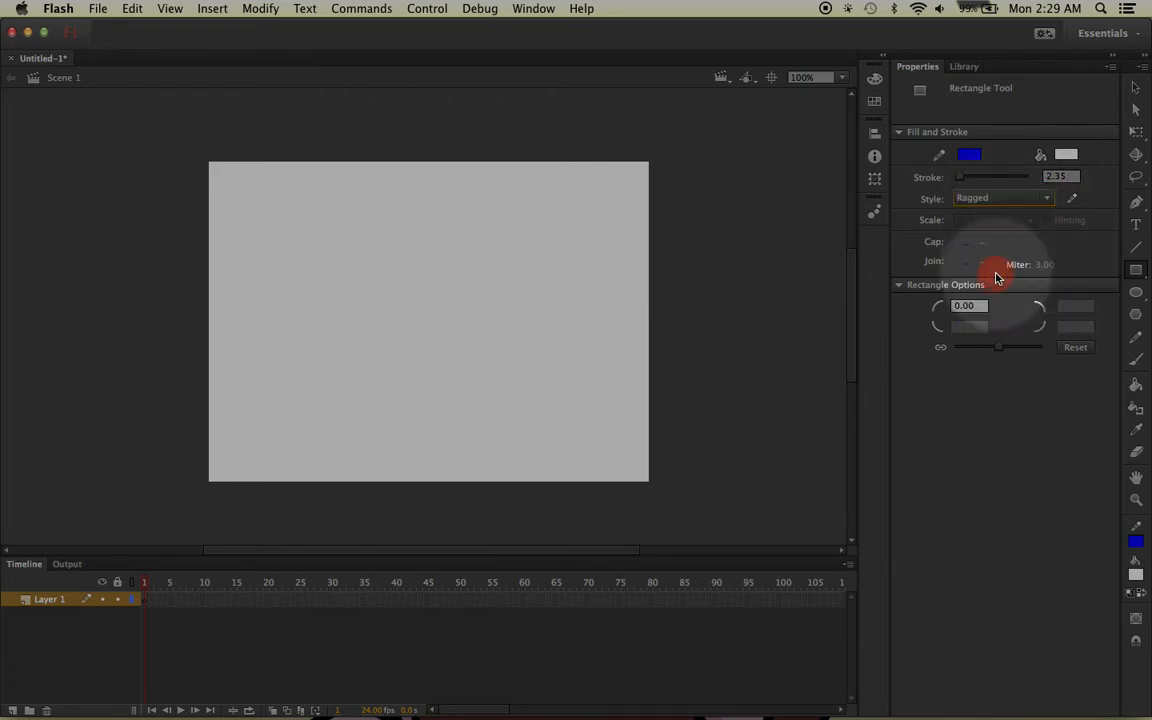
- Review the property options offered for the Selection, Pen, Ink Bottle and Hand tools
left_click(1135, 90)
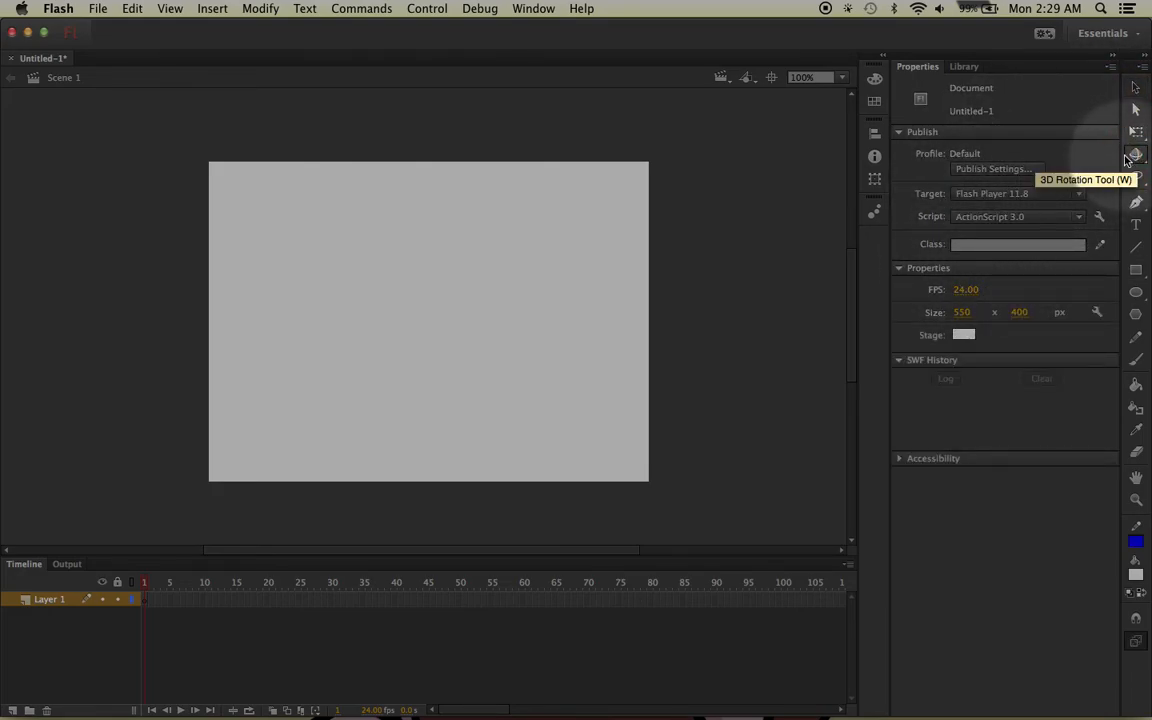
left_click(1135, 154)
left_click(1135, 198)
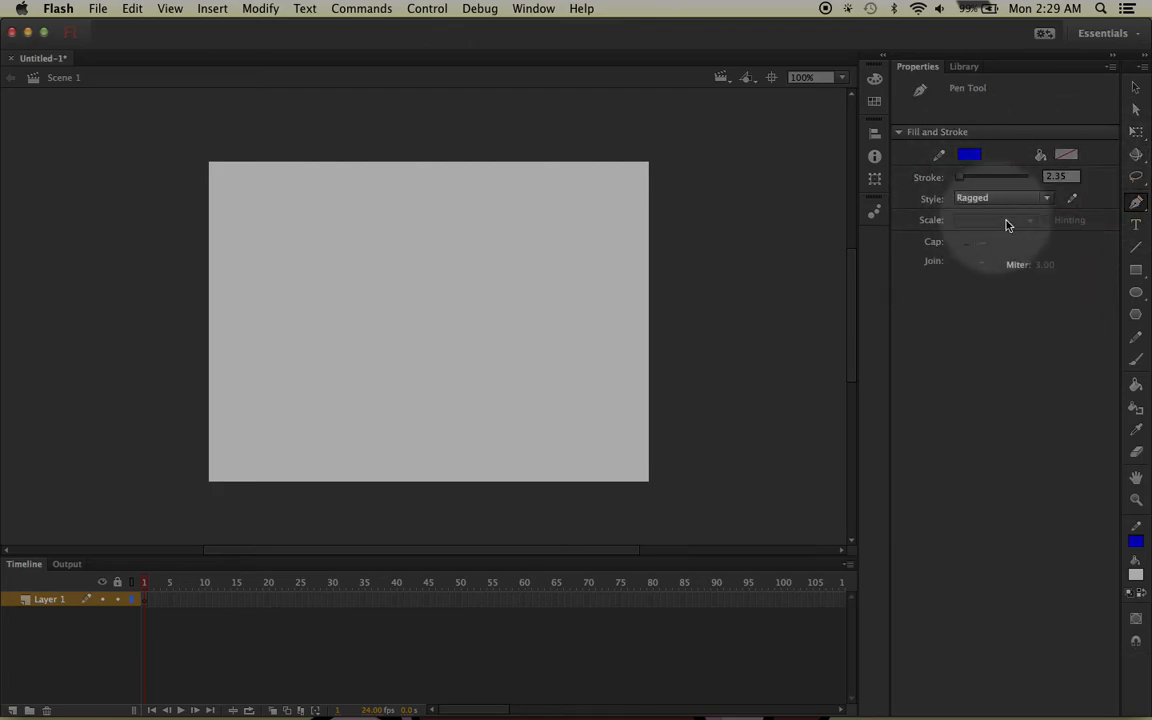
left_click(1140, 249)
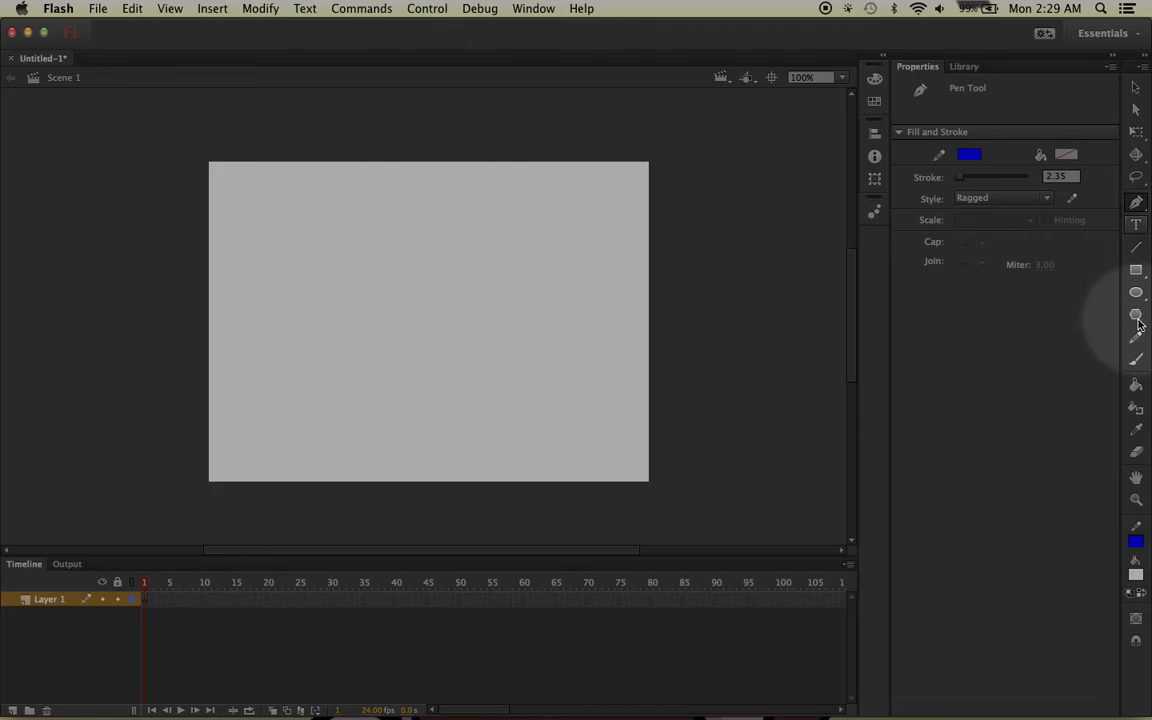
left_click(1136, 408)
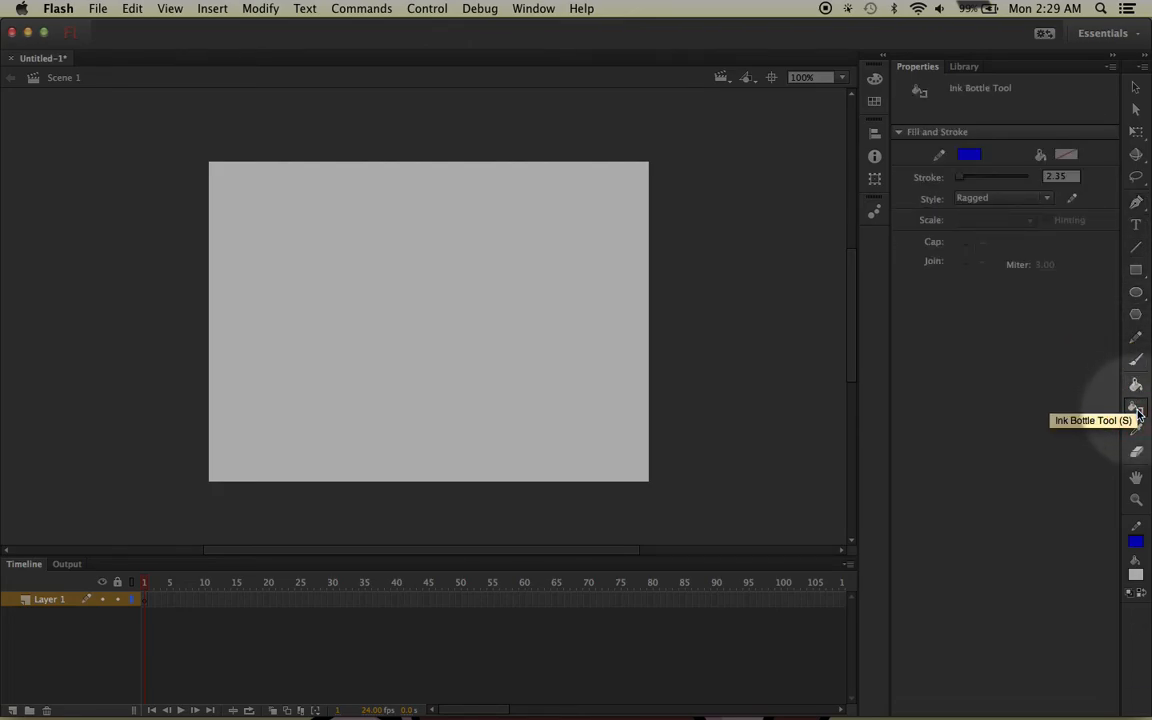
left_click(1136, 479)
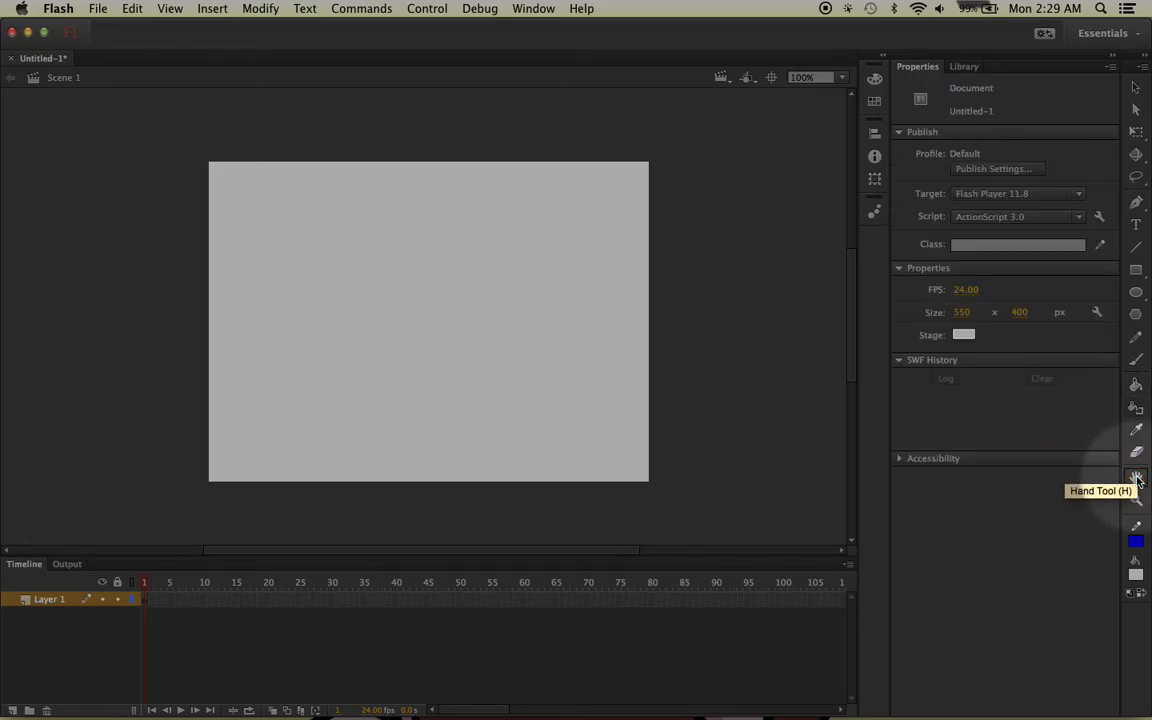
- Draw a near-square rectangle about 188 px tall on the left half of the stage
left_click(1136, 272)
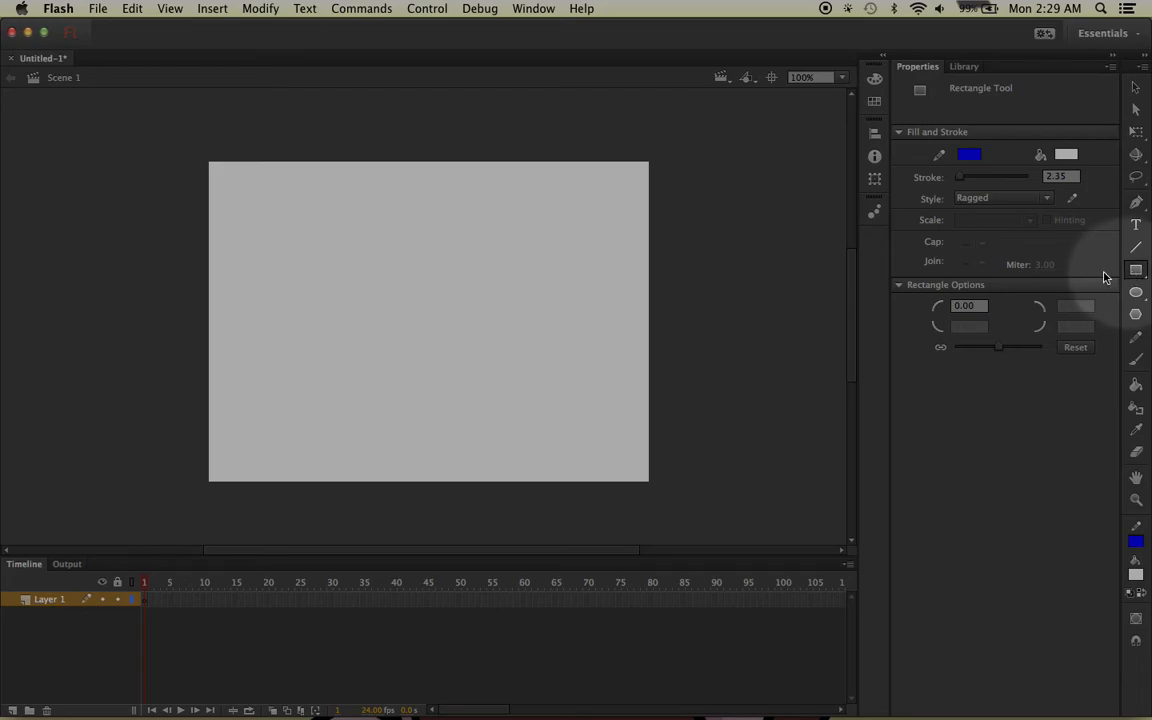
left_click_drag(277, 236, 437, 388)
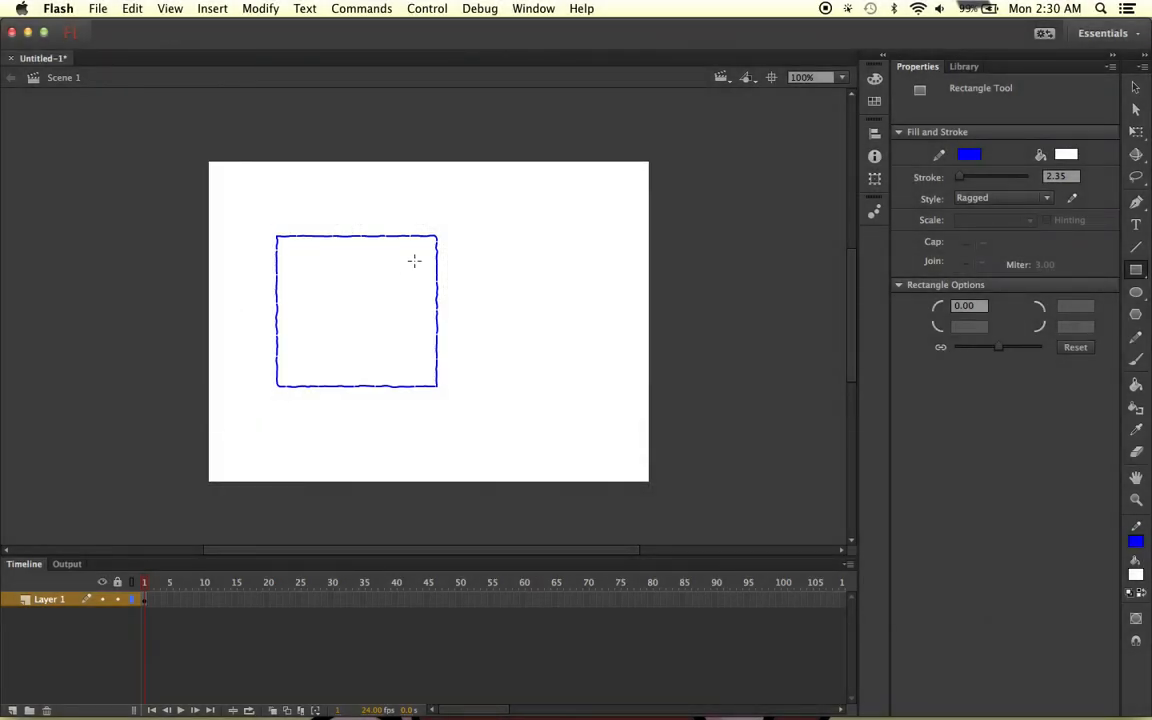
- Add a static text field about 218 px wide reading "Utilize" near the stage's upper edge and color the text black
left_click(1136, 225)
left_click_drag(403, 189, 575, 298)
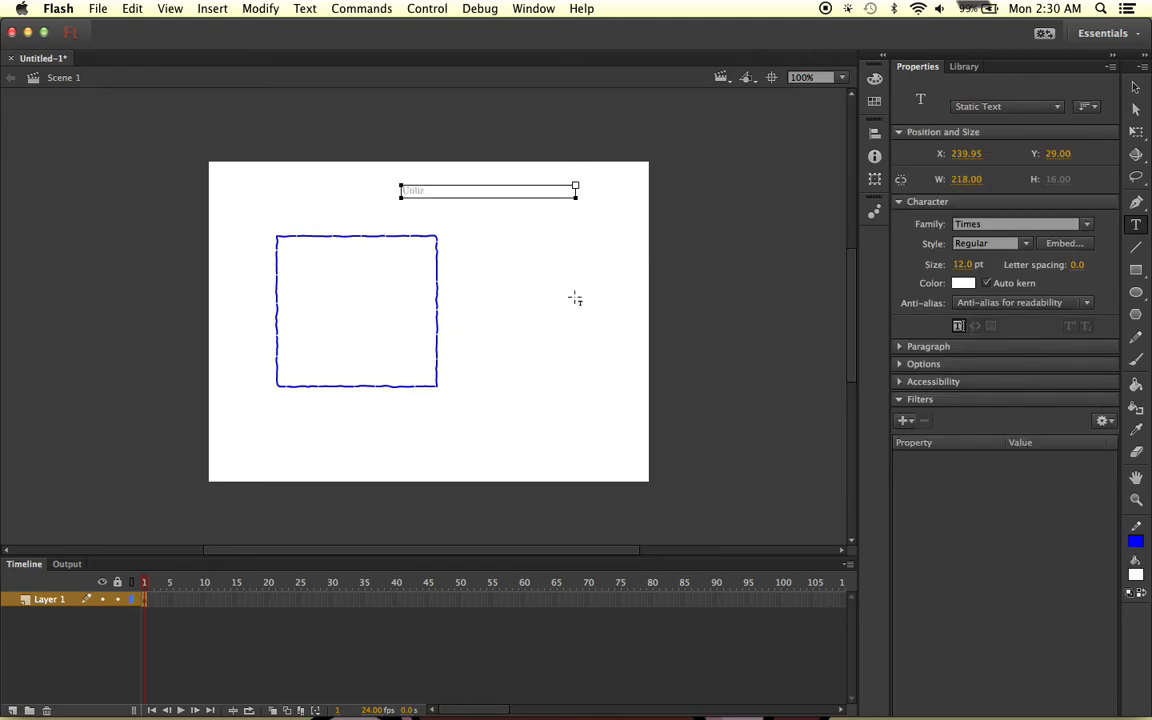
left_click_drag(436, 190, 365, 190)
left_click(963, 283)
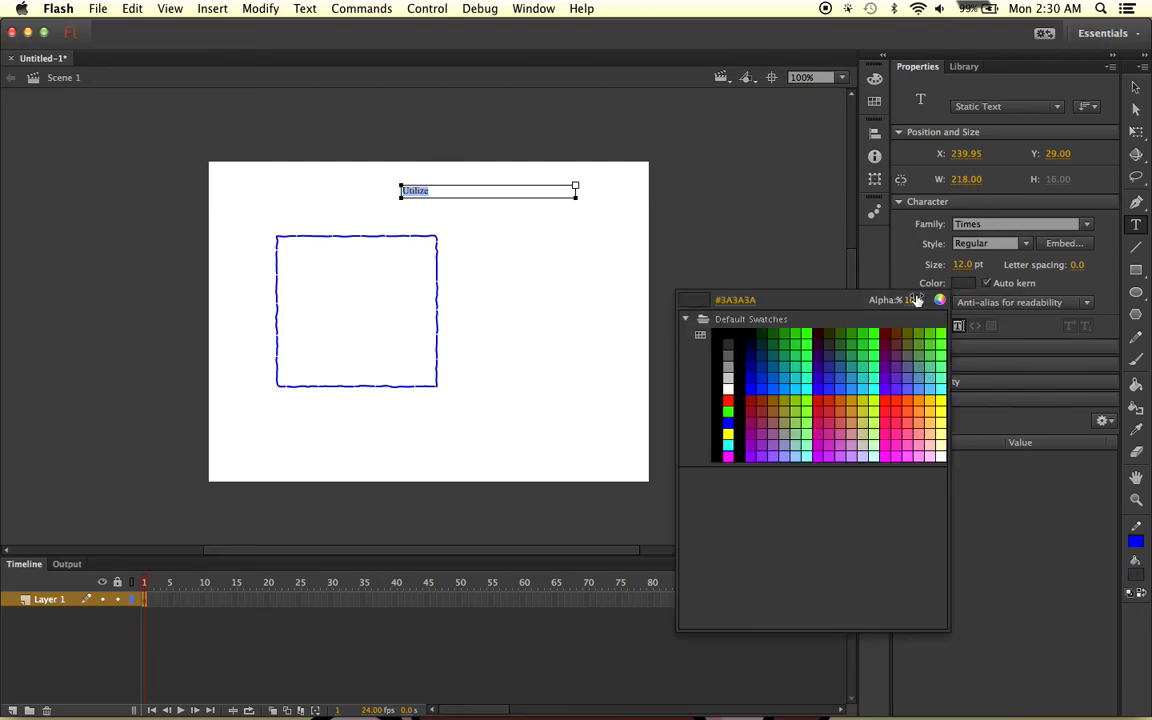
left_click(729, 339)
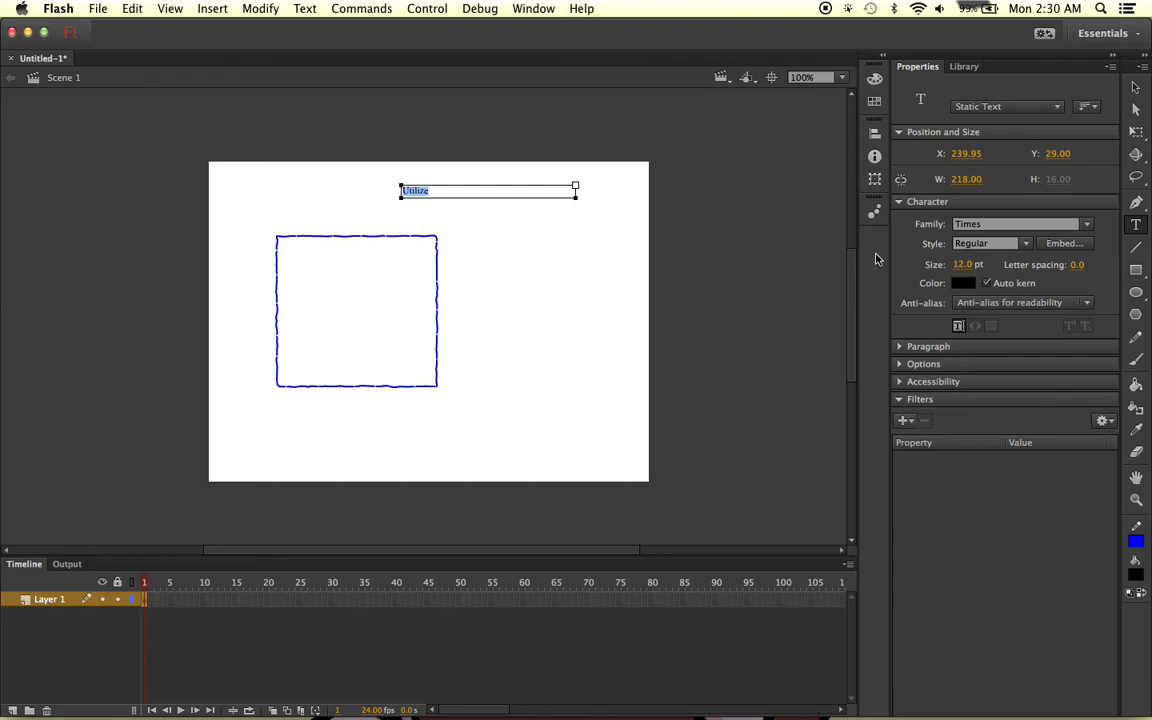
- Move the "Utilize" text inside the rectangle to about X 159, Y 167, and narrow its field to about 39 px
left_click(1135, 87)
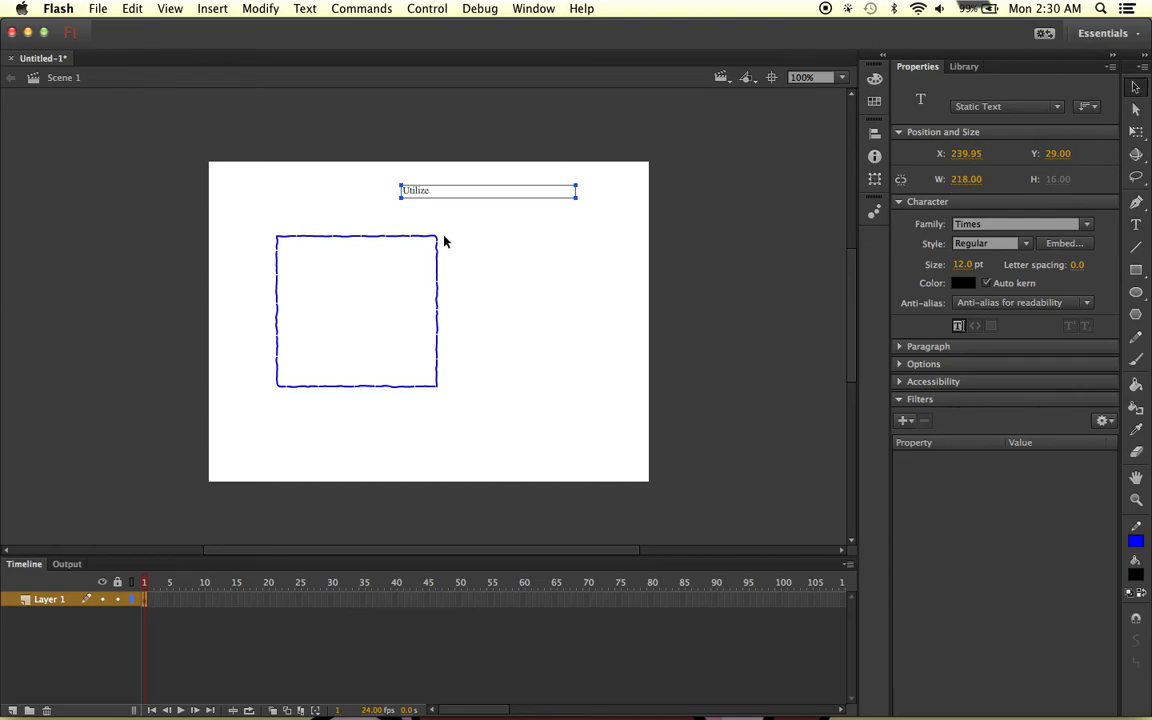
left_click_drag(437, 196, 374, 307)
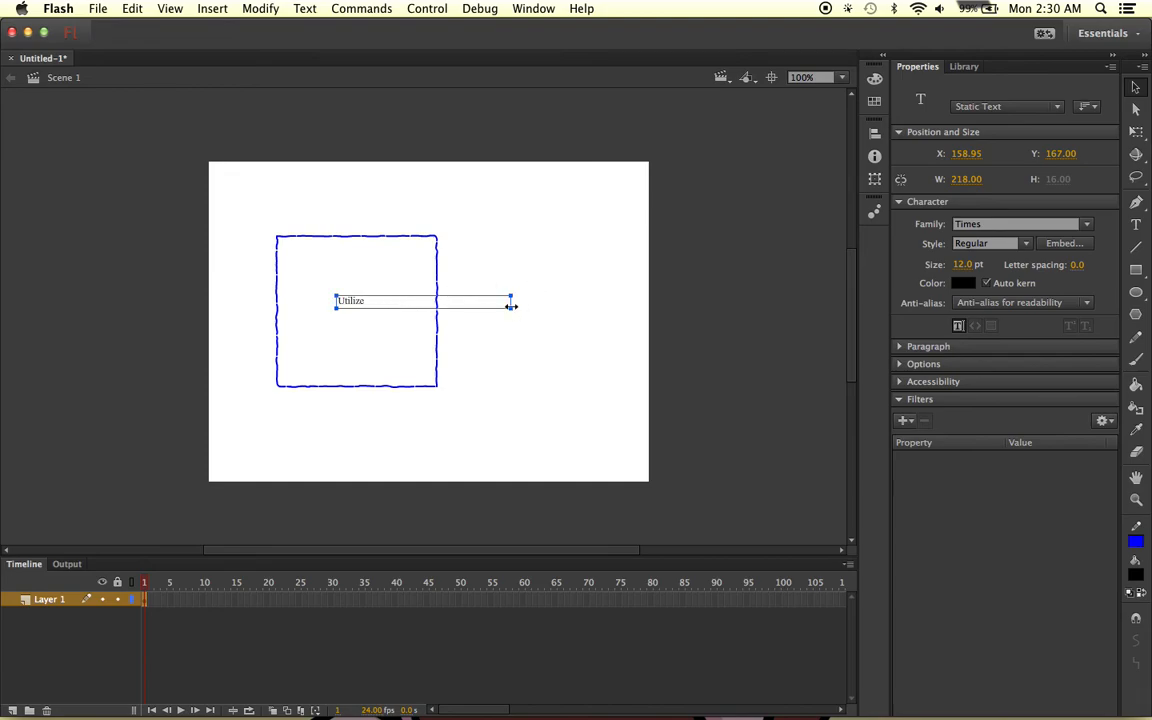
left_click_drag(512, 313, 365, 314)
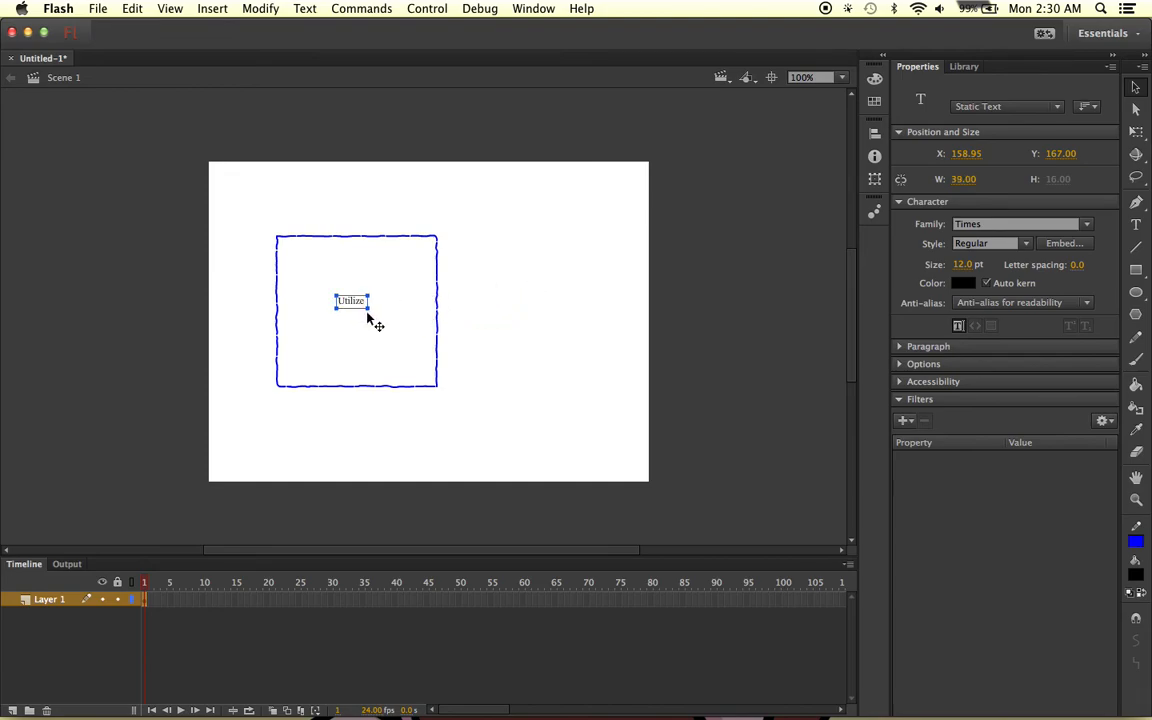
left_click(538, 257)
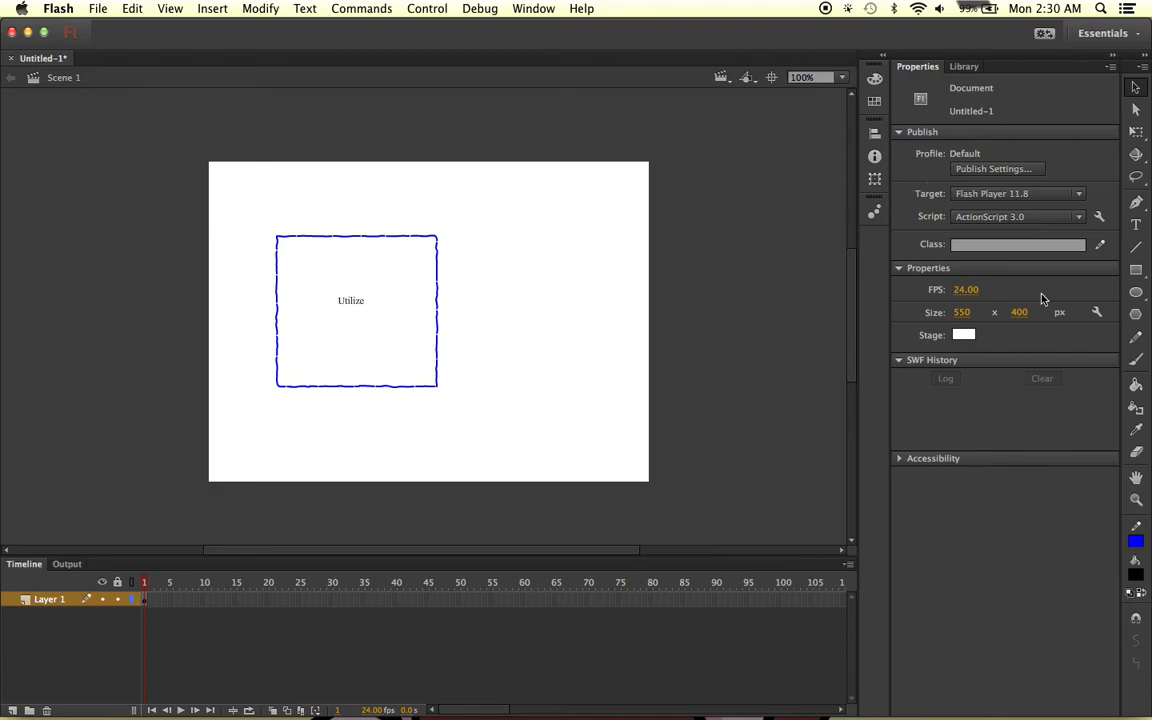
- Examine the color mixing, default swatch and object alignment options
left_click(875, 81)
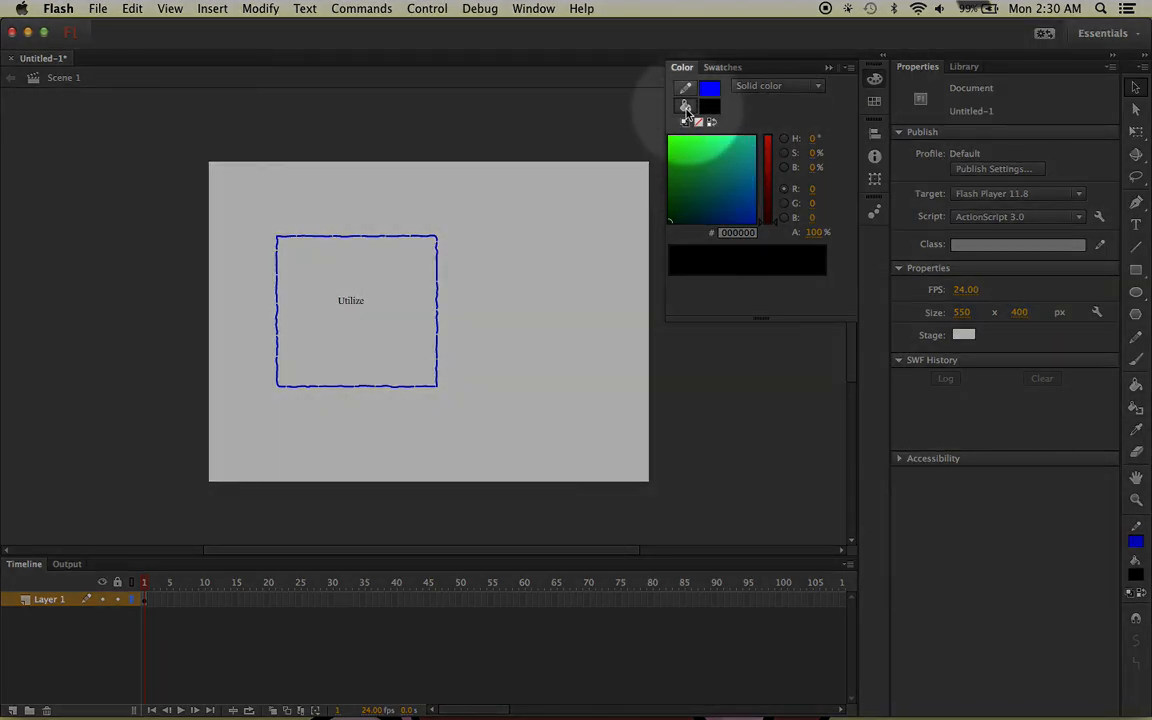
left_click(873, 103)
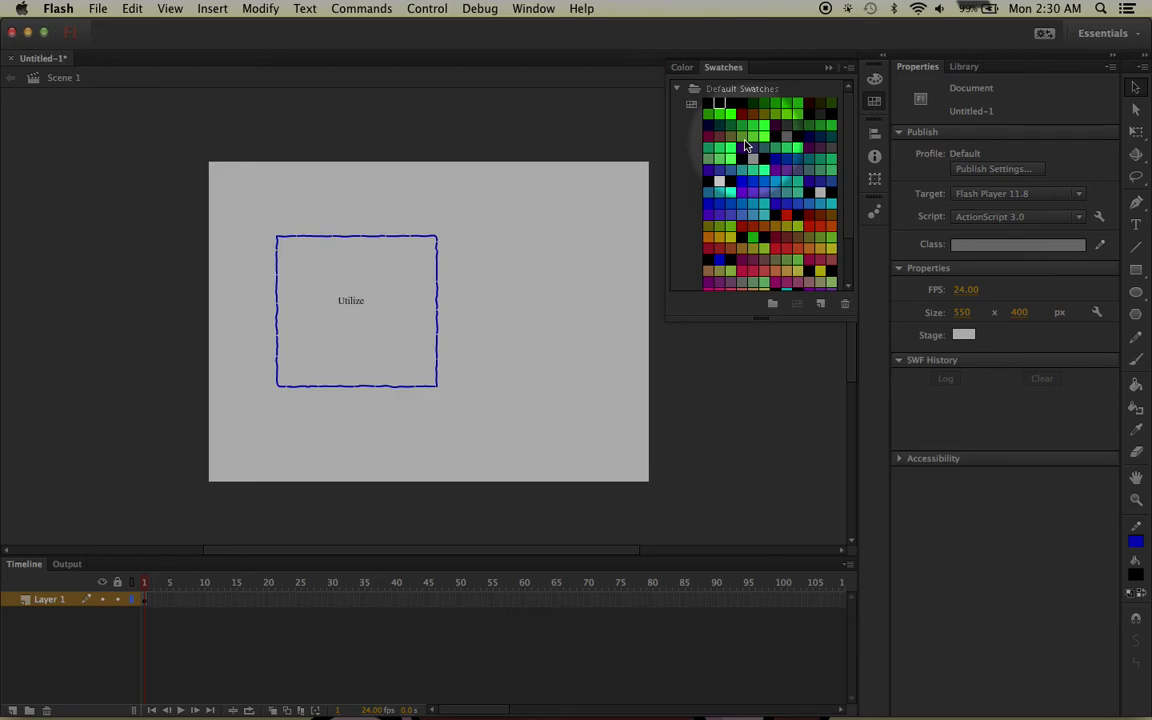
scroll(744, 146, "down", 4)
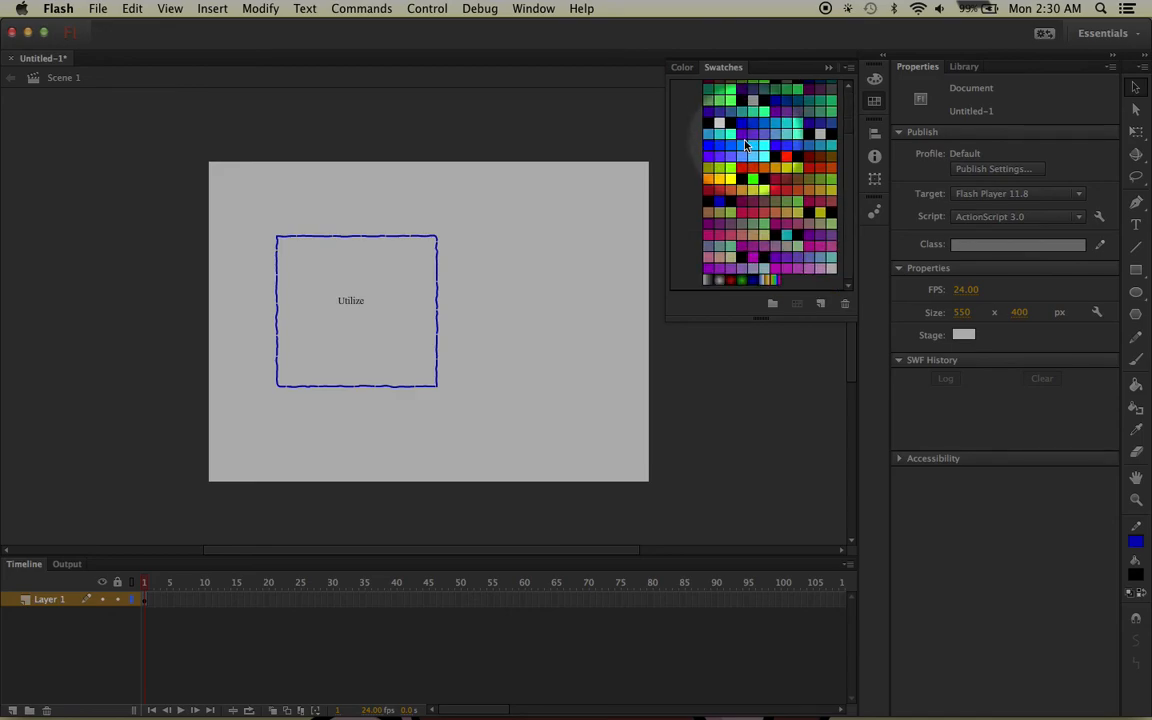
scroll(744, 146, "up", 4)
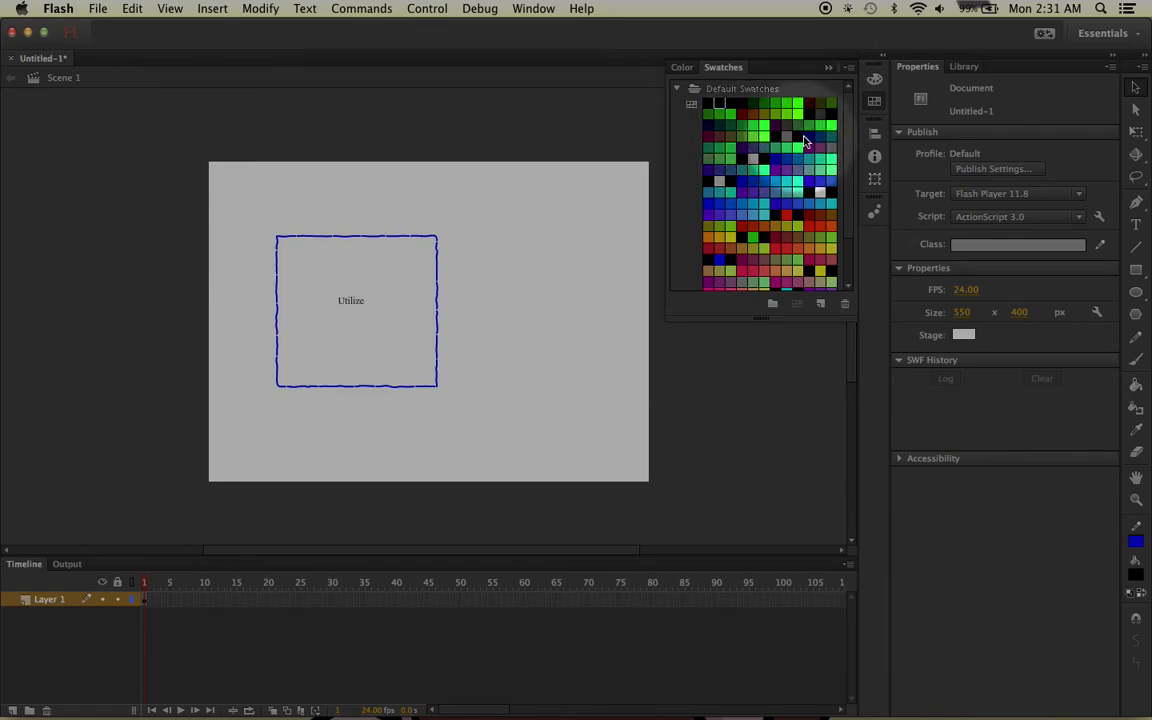
left_click(874, 136)
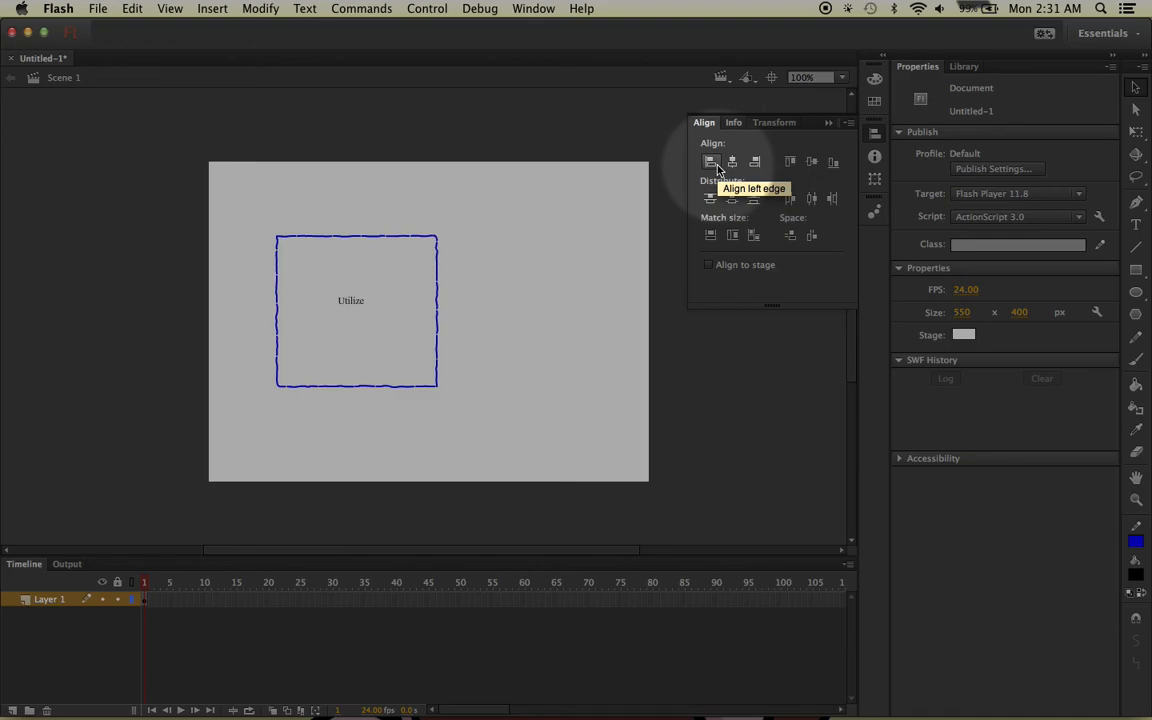
- Inspect the info and transform values of the rectangle's right edge, and open the motion presets
left_click(870, 156)
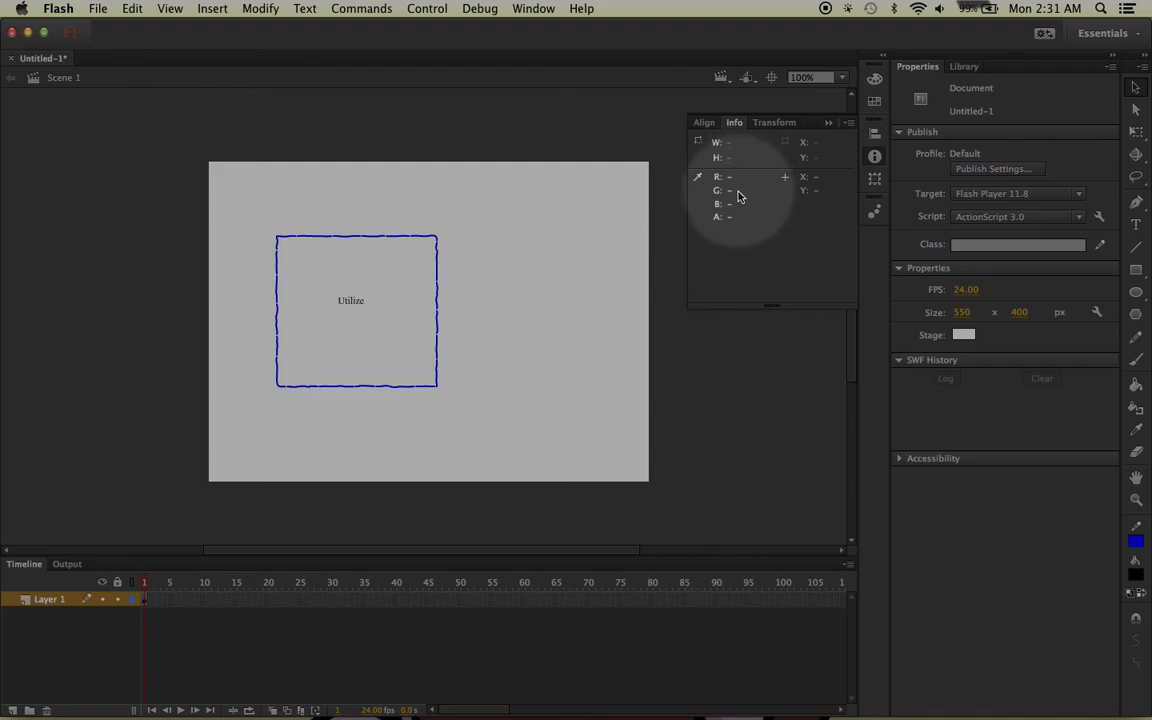
left_click(436, 264)
left_click(874, 156)
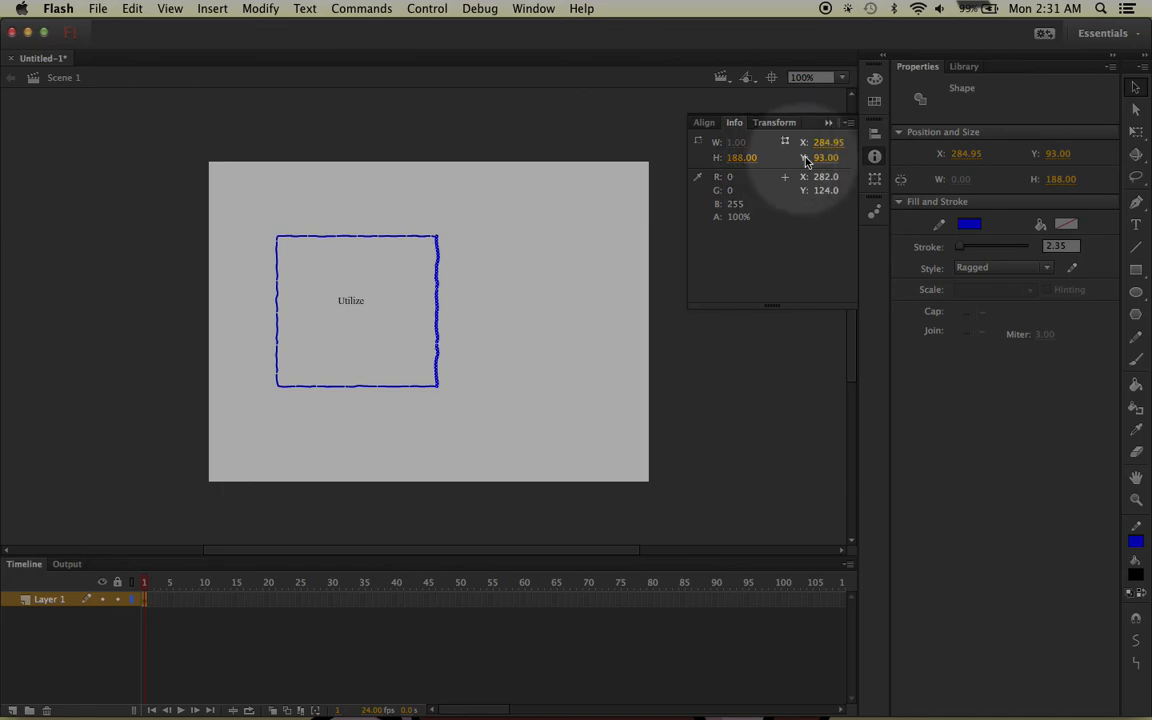
left_click(874, 178)
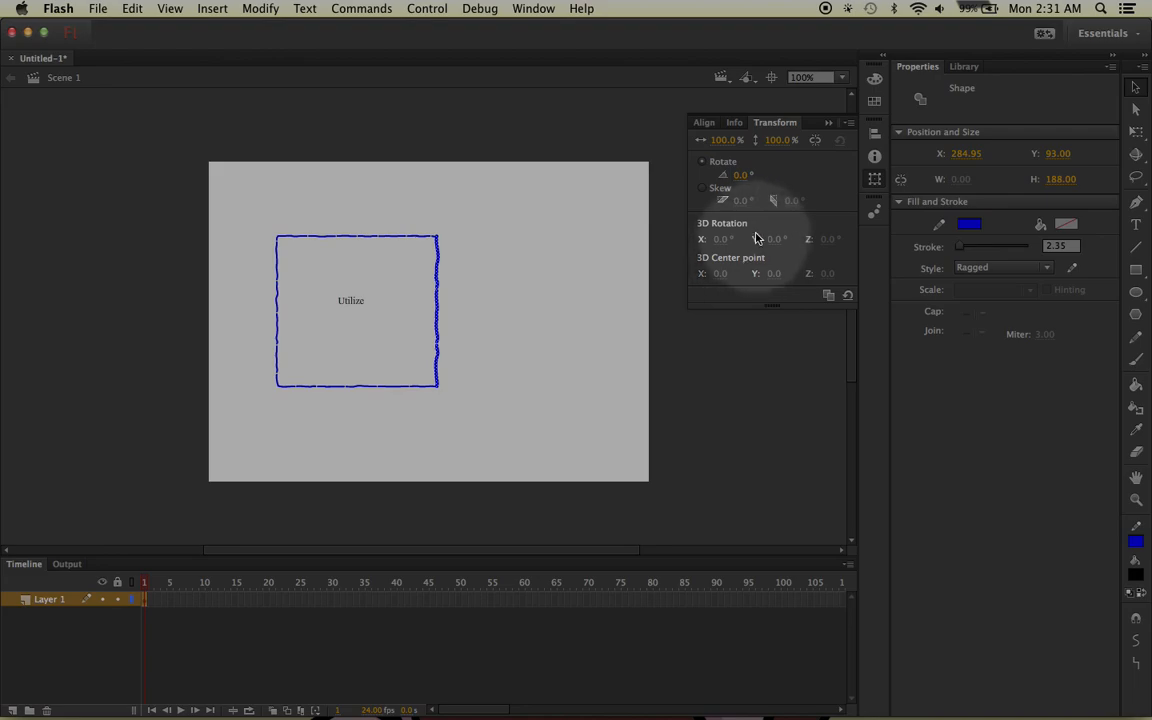
left_click(829, 124)
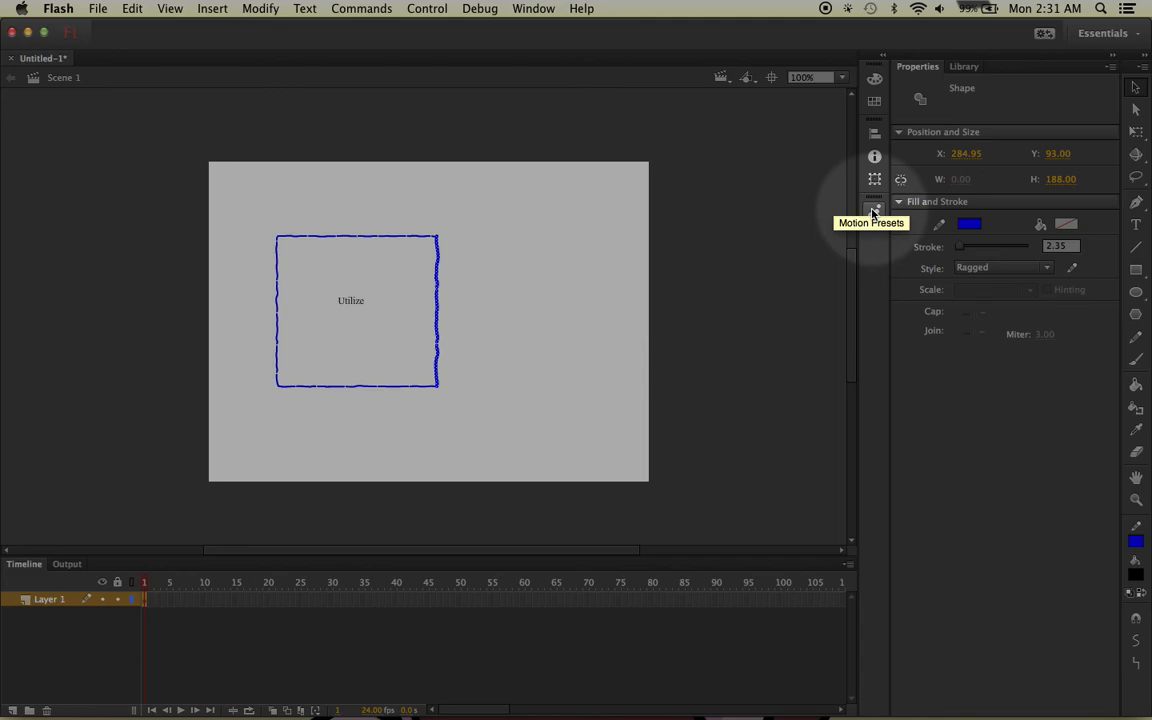
left_click(873, 212)
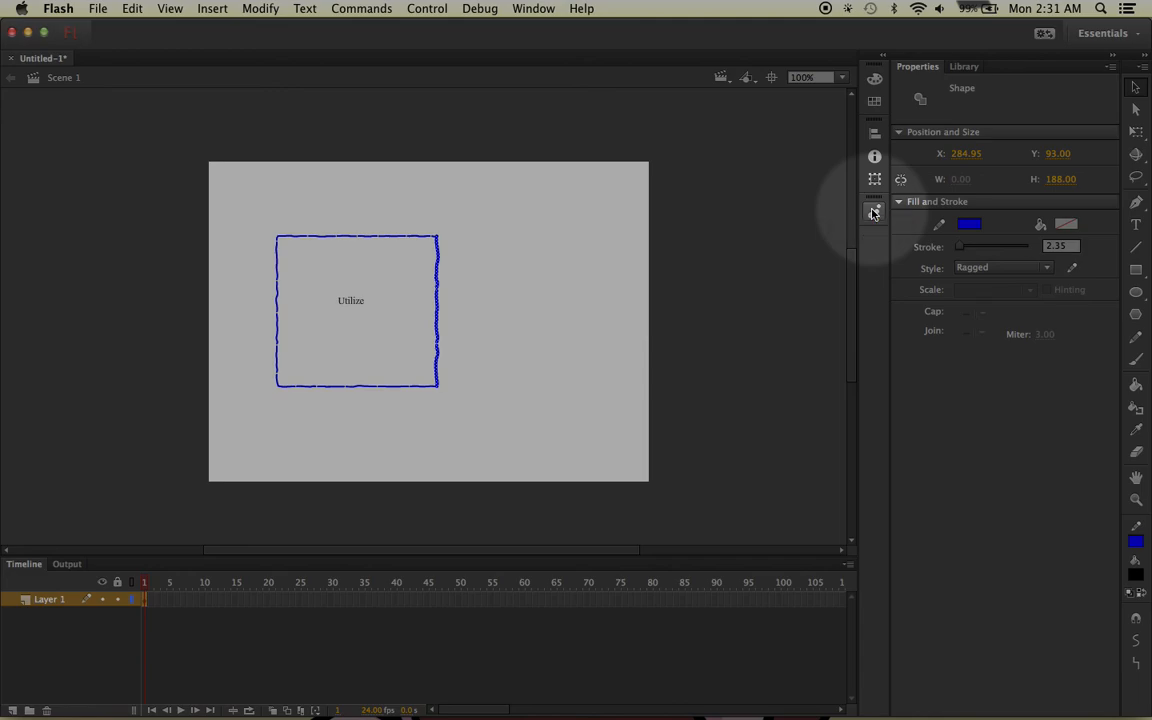